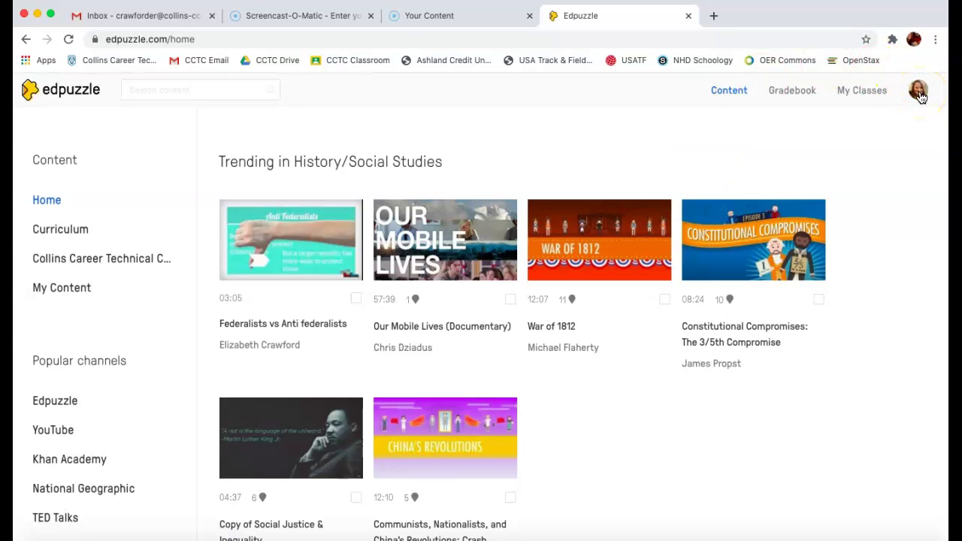
# - Review the class list and the options for adding a new class, including Google Classroom, and open the gradebook
pyautogui.click(864, 95)
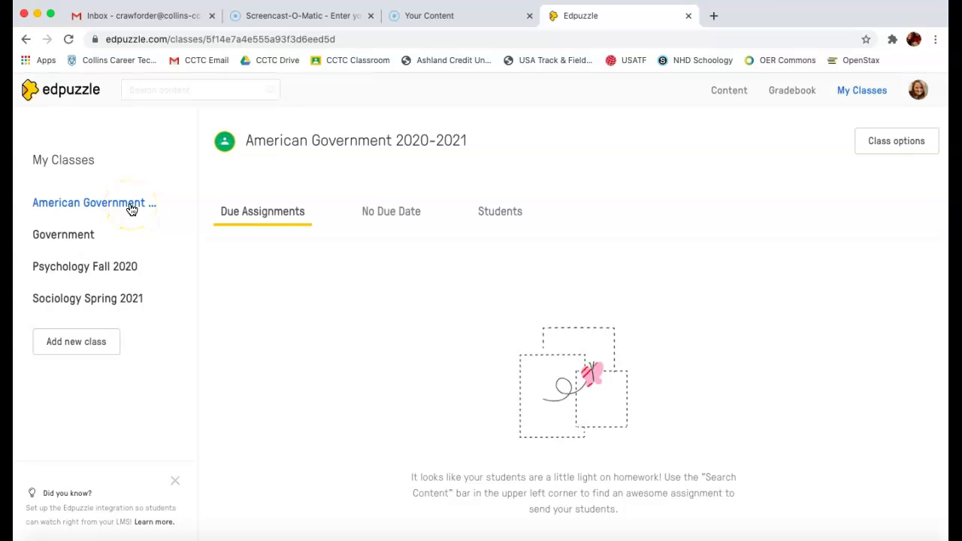
pyautogui.click(96, 339)
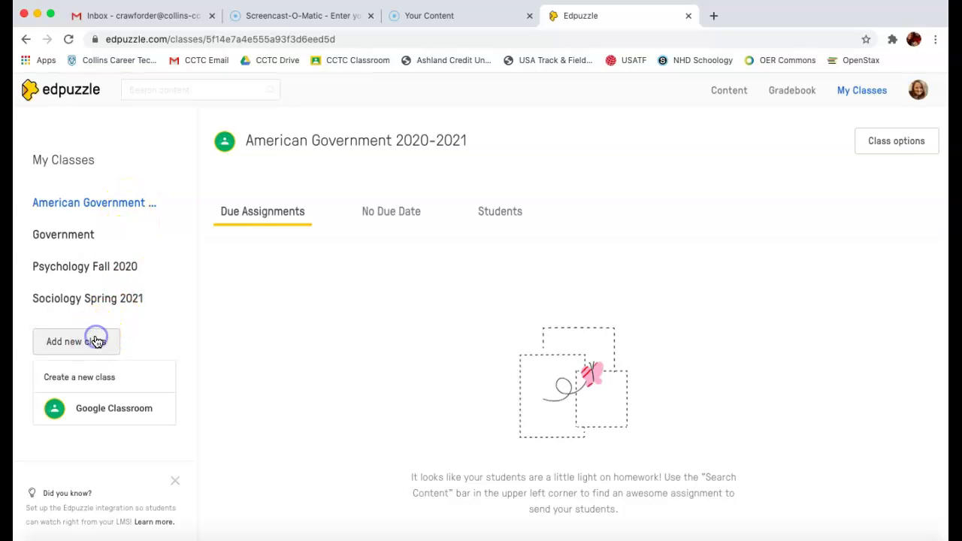
pyautogui.click(120, 409)
pyautogui.click(801, 93)
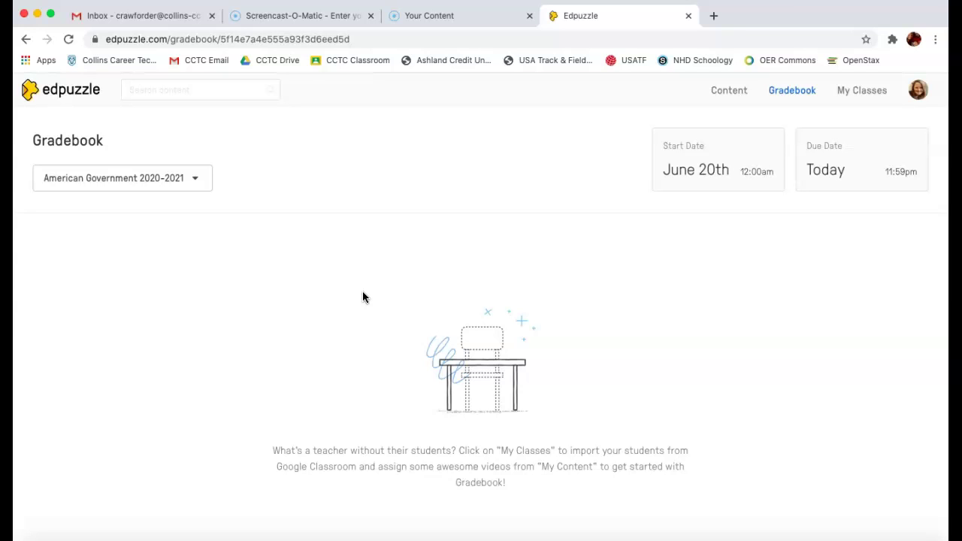
# - Browse the trending History/Social Studies and Ohio videos on the content home page
pyautogui.click(730, 96)
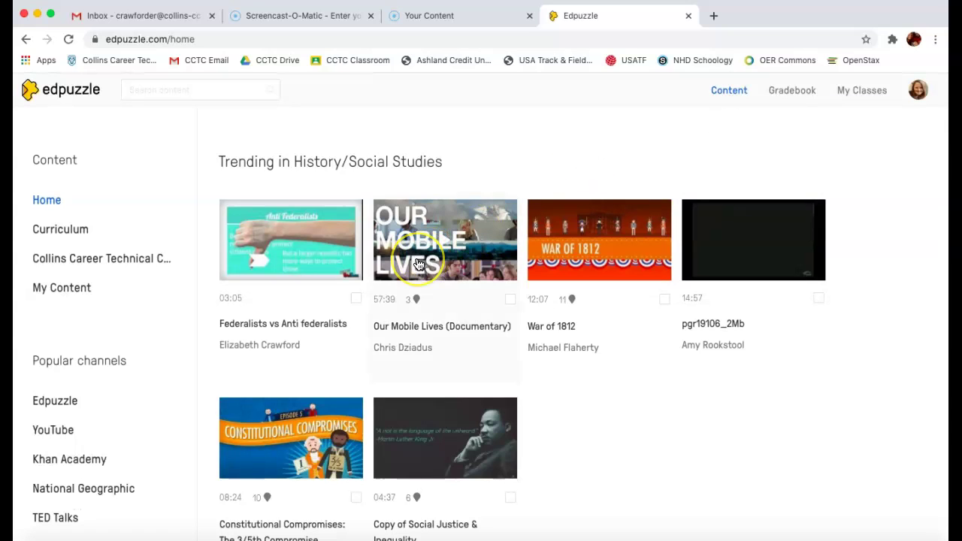
pyautogui.click(498, 239)
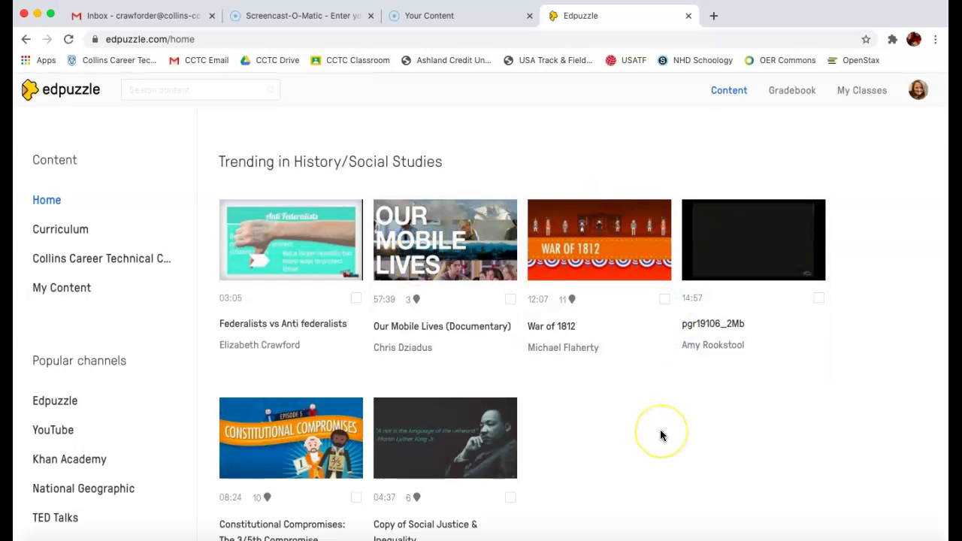
pyautogui.scroll(-6, 660, 435)
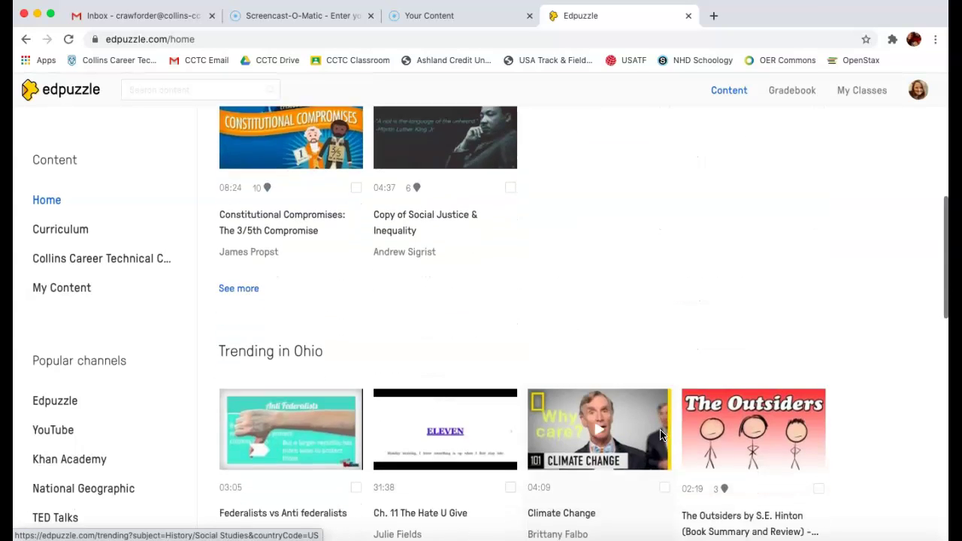
pyautogui.scroll(-5, 660, 429)
pyautogui.scroll(10, 660, 427)
pyautogui.click(211, 91)
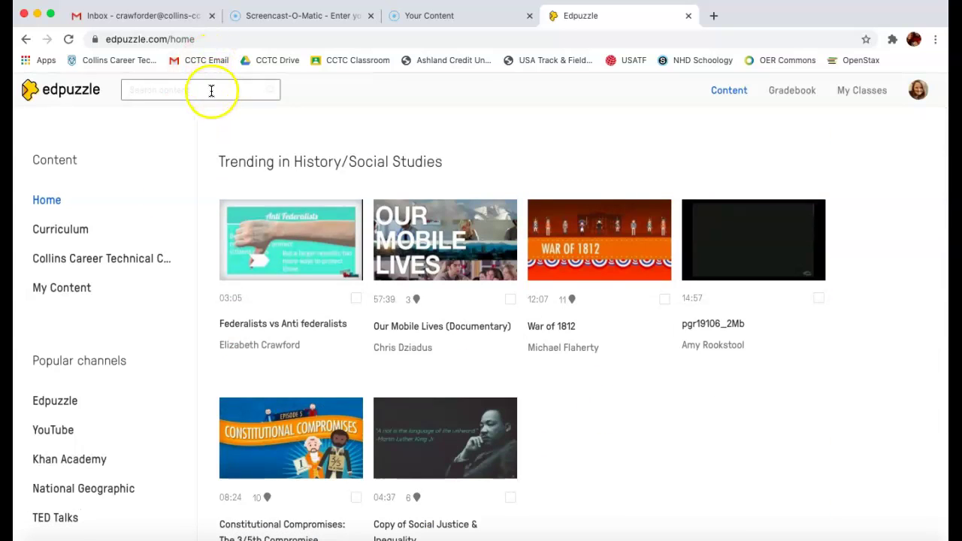
pyautogui.scroll(-6, 313, 232)
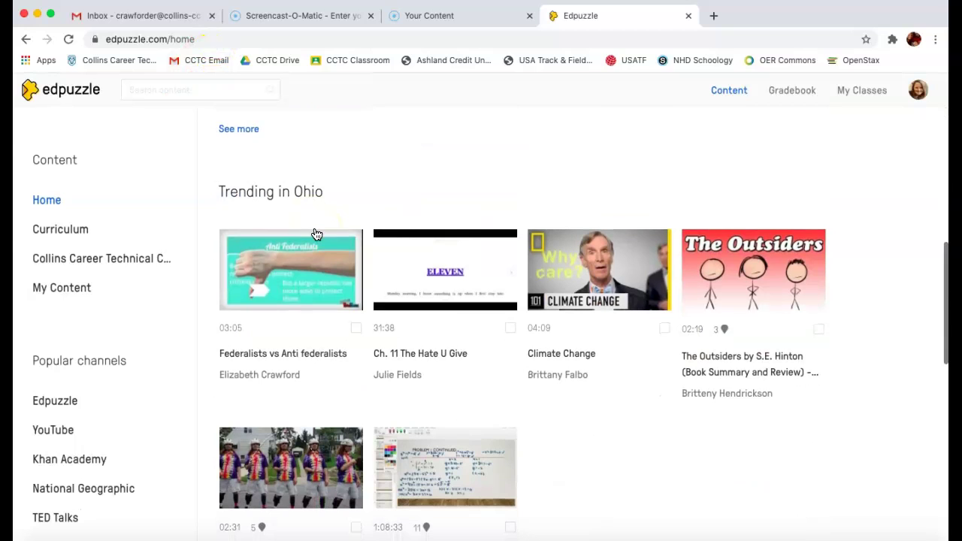
# - Select the Federalists vs Anti federalists video under Trending in Ohio and open it for editing in the Questions section
pyautogui.click(356, 328)
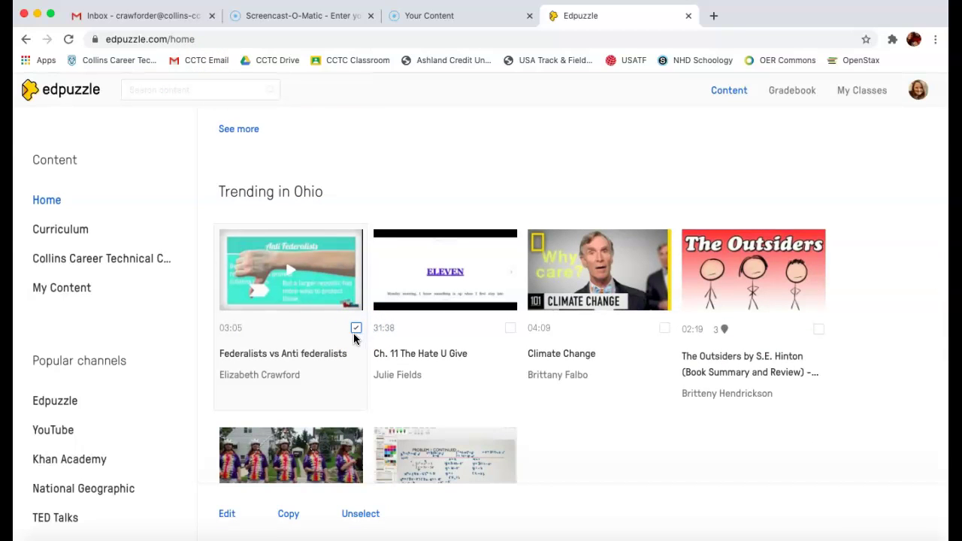
pyautogui.click(284, 517)
pyautogui.click(227, 517)
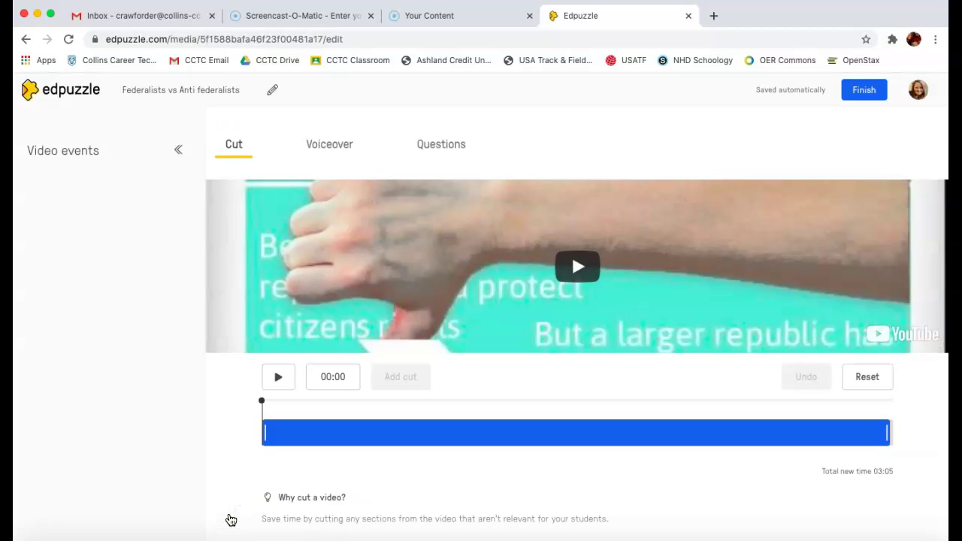
pyautogui.click(453, 150)
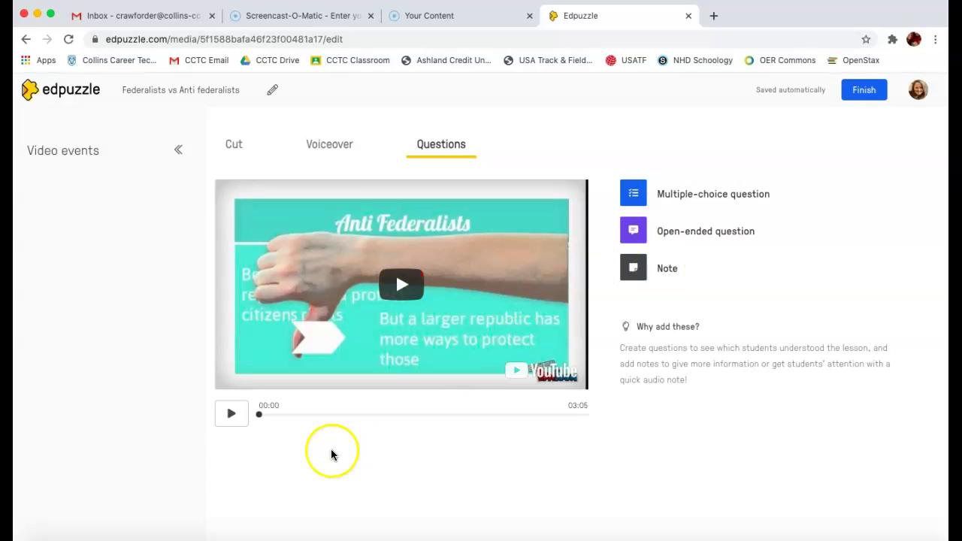
# - Play the start of the video, raise the system volume, and pause playback at 00:06
pyautogui.click(233, 418)
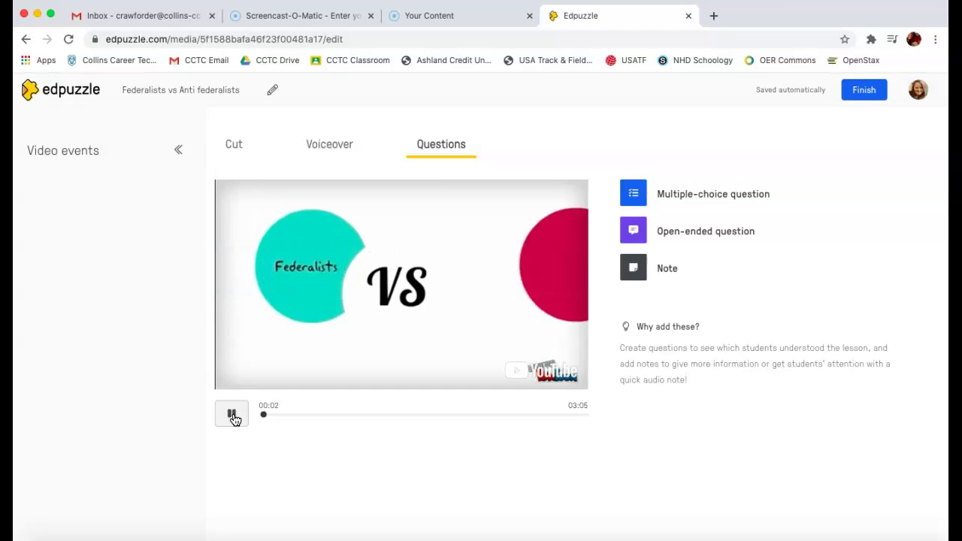
pyautogui.press('XF86AudioRaiseVolume')
pyautogui.press('XF86AudioRaiseVolume')
pyautogui.press('XF86AudioRaiseVolume')
pyautogui.press('XF86AudioRaiseVolume')
pyautogui.press('XF86AudioRaiseVolume')
pyautogui.press('XF86AudioRaiseVolume')
pyautogui.press('XF86AudioRaiseVolume')
pyautogui.press('XF86AudioRaiseVolume')
pyautogui.press('XF86AudioRaiseVolume')
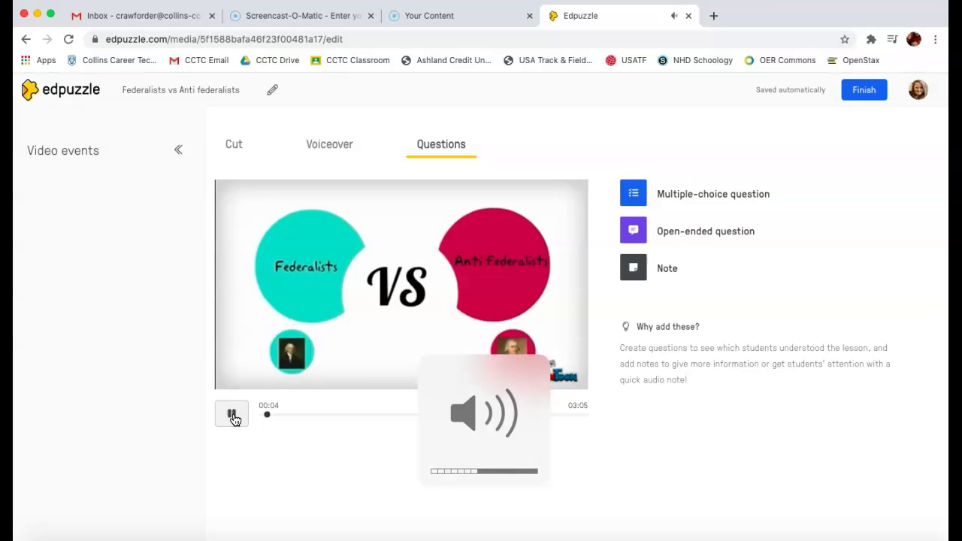
pyautogui.click(232, 416)
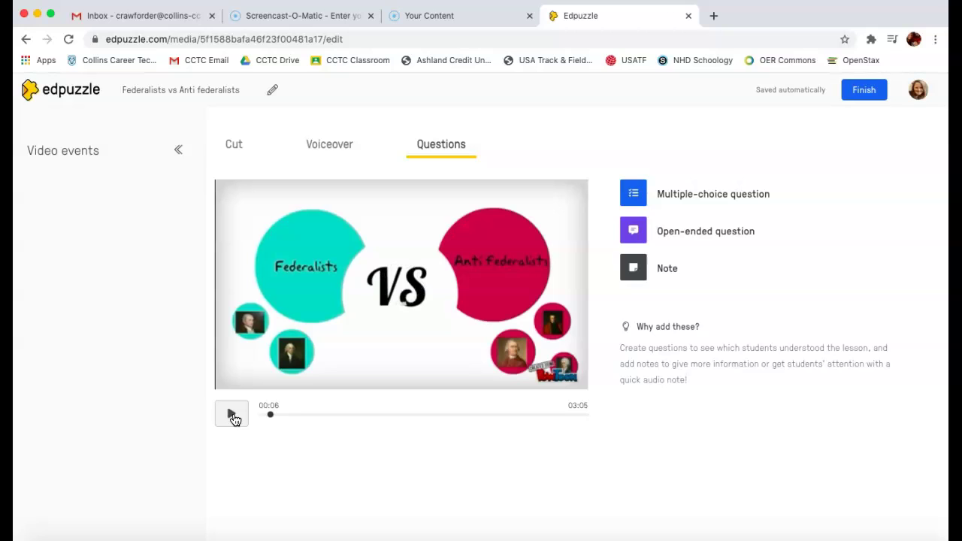
# - Play on to 00:21 and start a multiple-choice question there reading "What did Federalist support?"
pyautogui.click(232, 416)
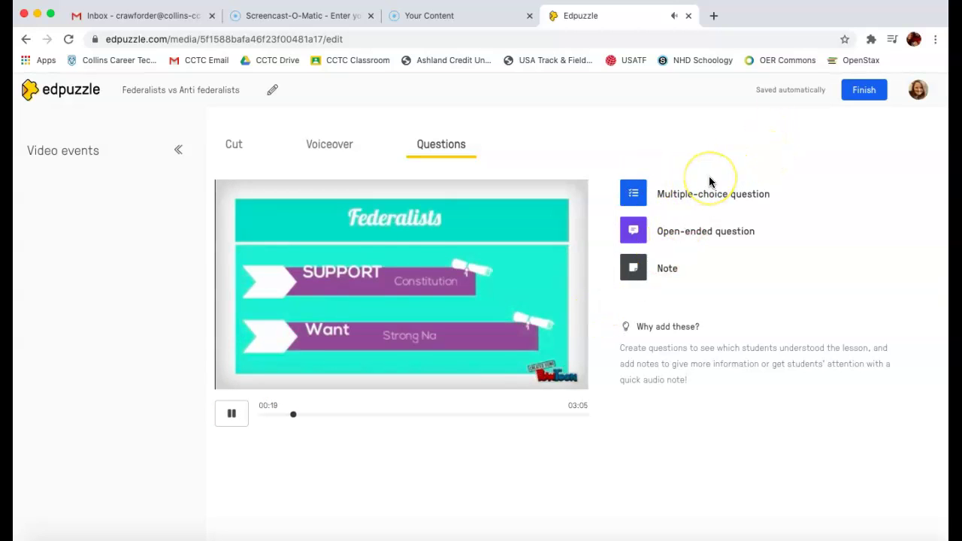
pyautogui.click(634, 191)
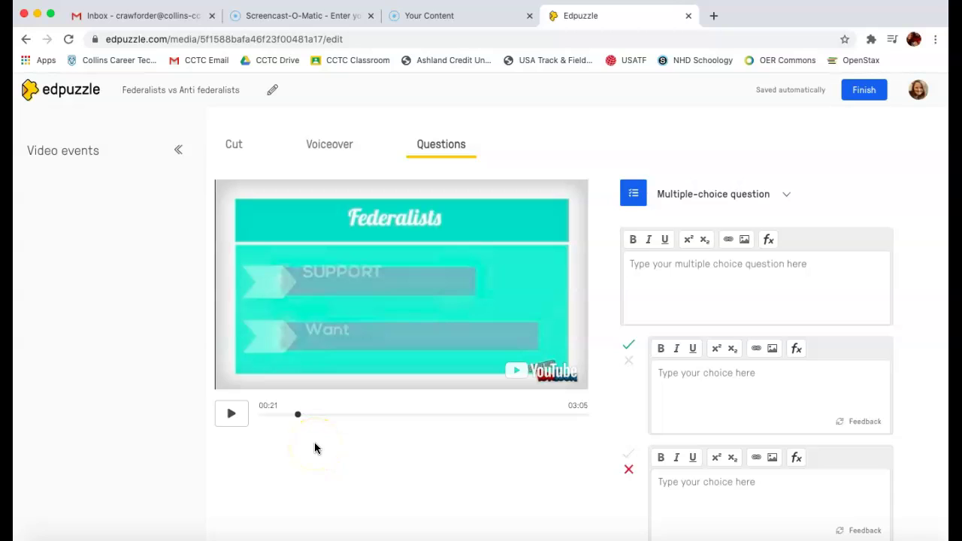
pyautogui.click(745, 282)
pyautogui.write('Wh')
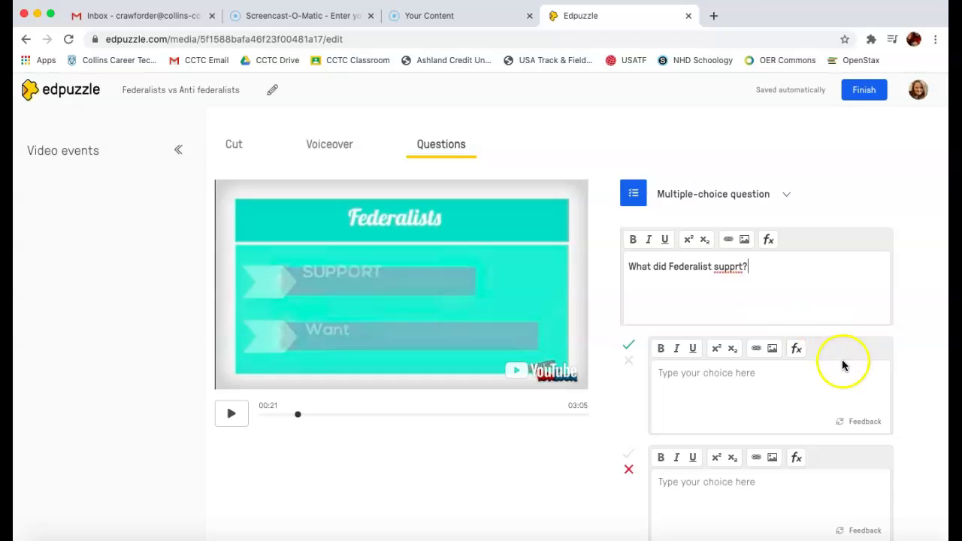
pyautogui.click(738, 267)
pyautogui.write('o')
# - Enter "Strong government" as the correct answer choice and "Weak government" as the incorrect one
pyautogui.click(779, 393)
pyautogui.scroll(-3, 781, 393)
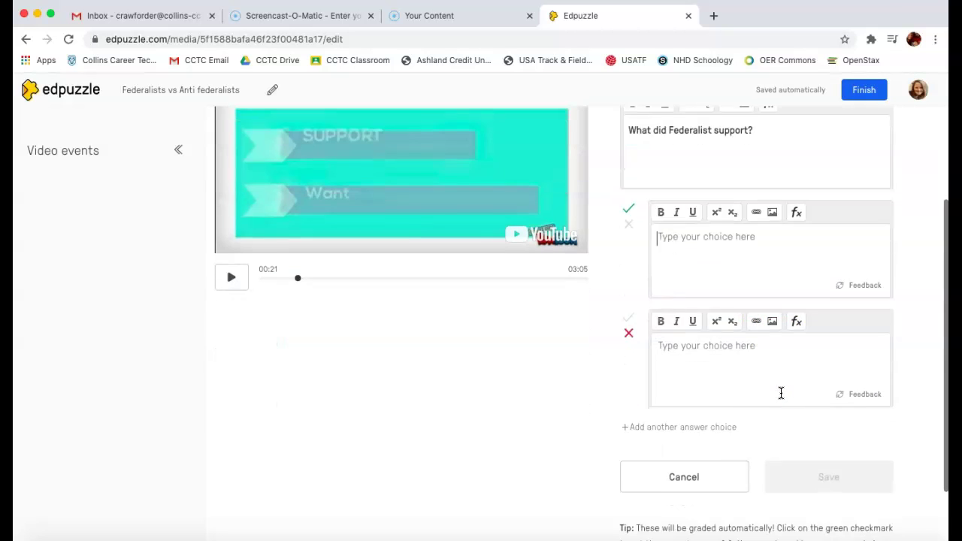
pyautogui.scroll(-2, 781, 393)
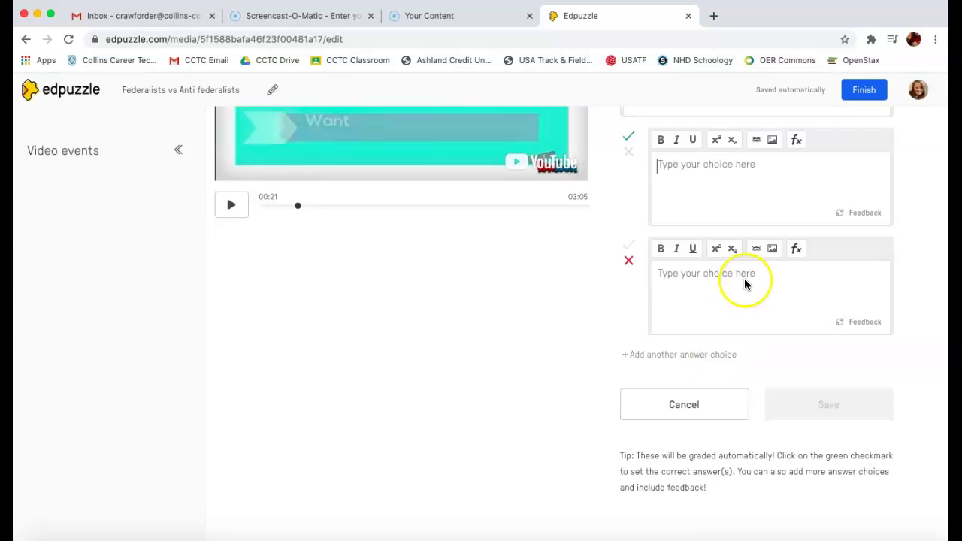
pyautogui.scroll(2, 745, 284)
pyautogui.write('St')
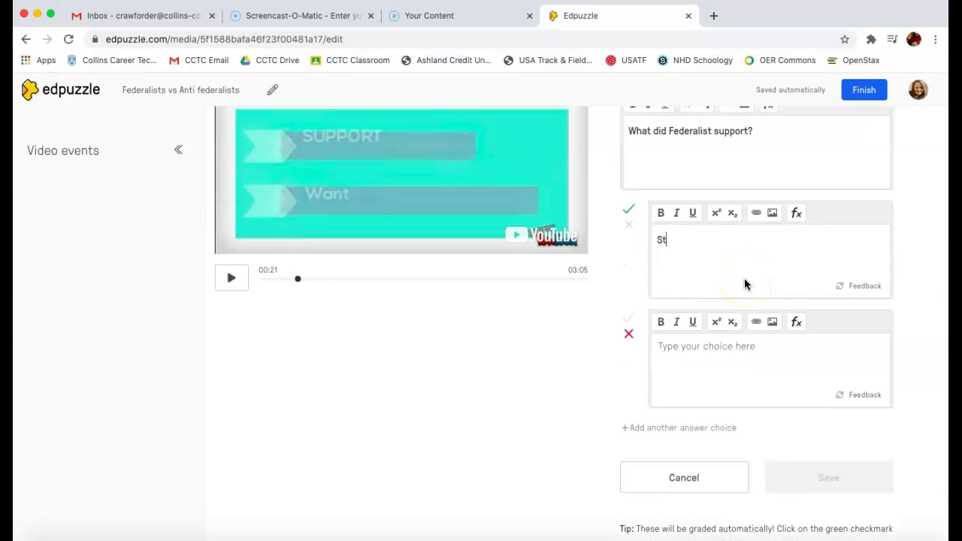
pyautogui.write('rong government')
pyautogui.click(758, 355)
pyautogui.write('Weak g')
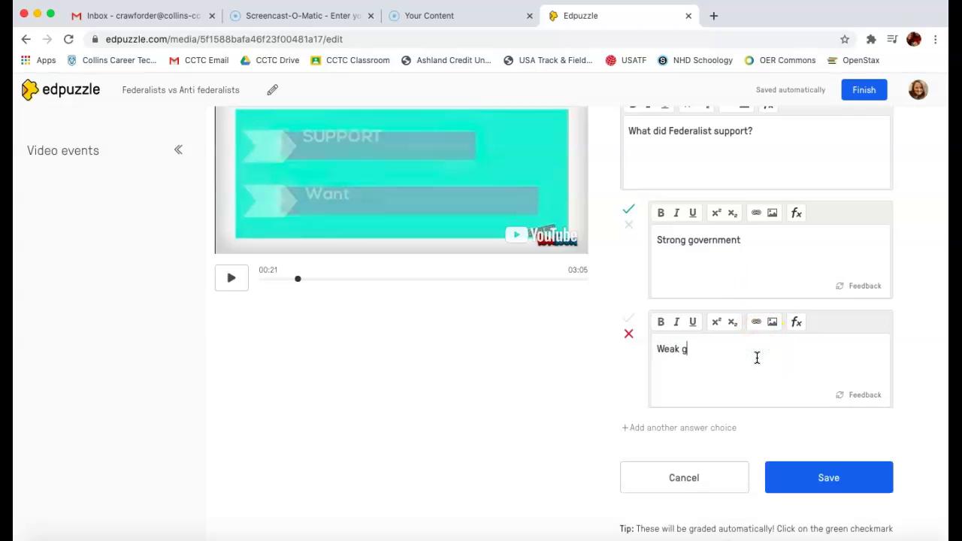
pyautogui.write('overnment')
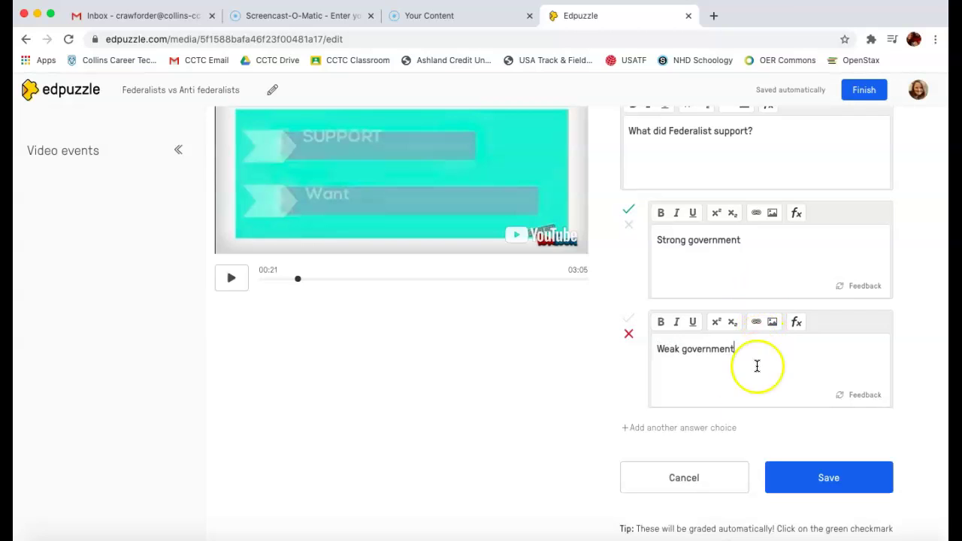
# - Add a third, incorrect answer choice "No government" and save the multiple-choice question
pyautogui.click(715, 428)
pyautogui.click(741, 372)
pyautogui.write('No government')
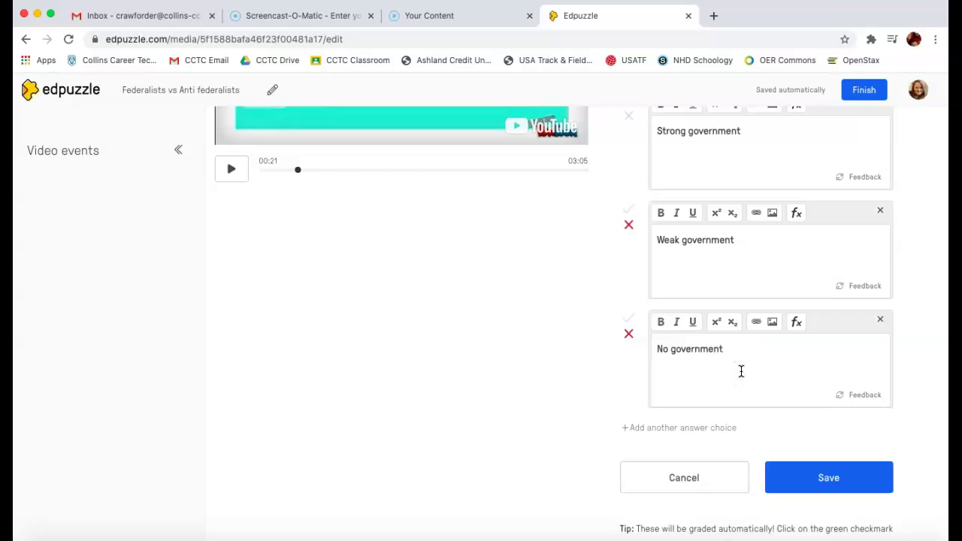
pyautogui.scroll(3, 741, 372)
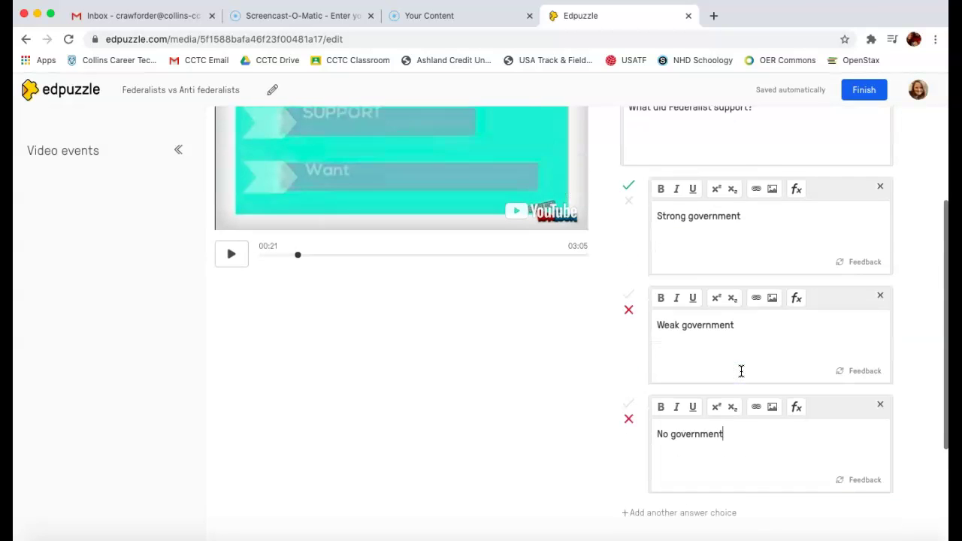
pyautogui.click(682, 290)
pyautogui.scroll(-5, 683, 289)
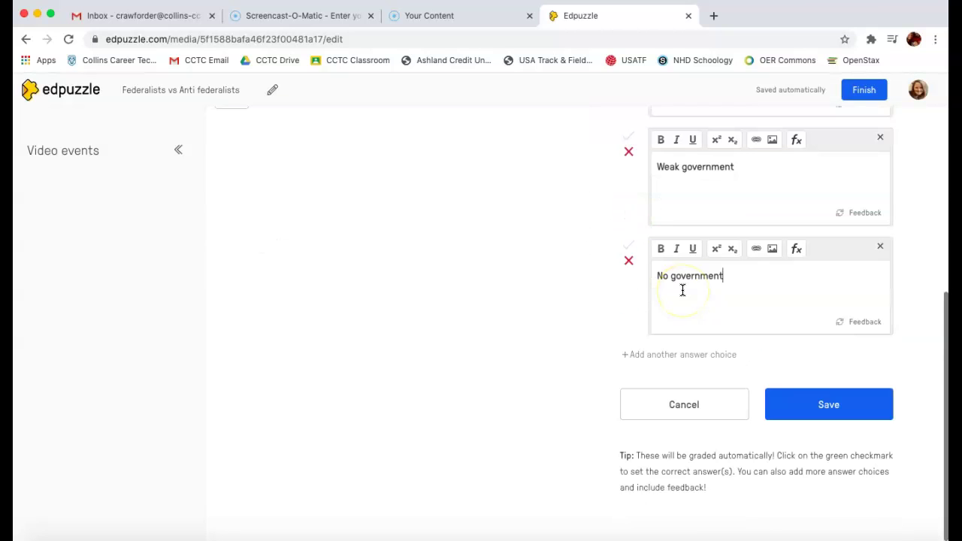
pyautogui.click(825, 404)
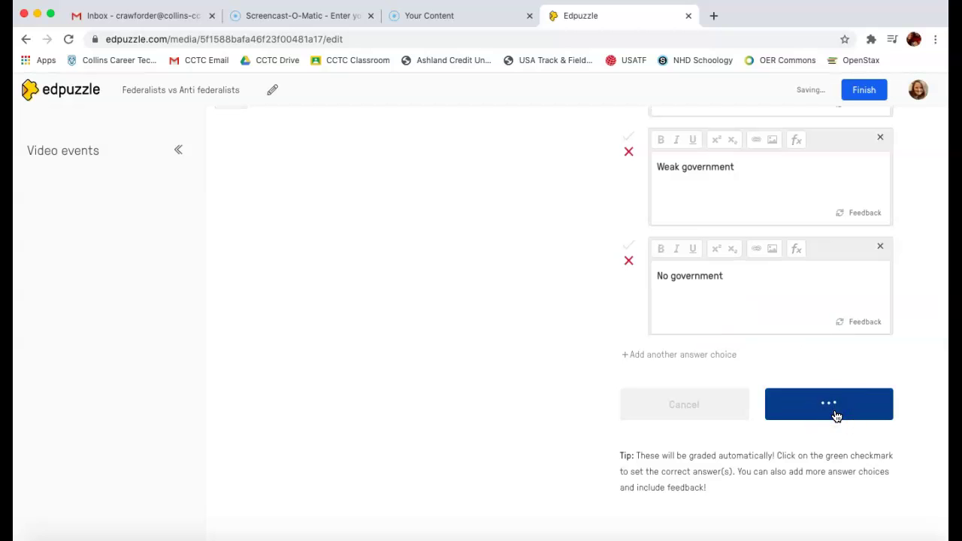
# - Continue the video past the multiple-choice question and pause it at 00:51
pyautogui.click(297, 393)
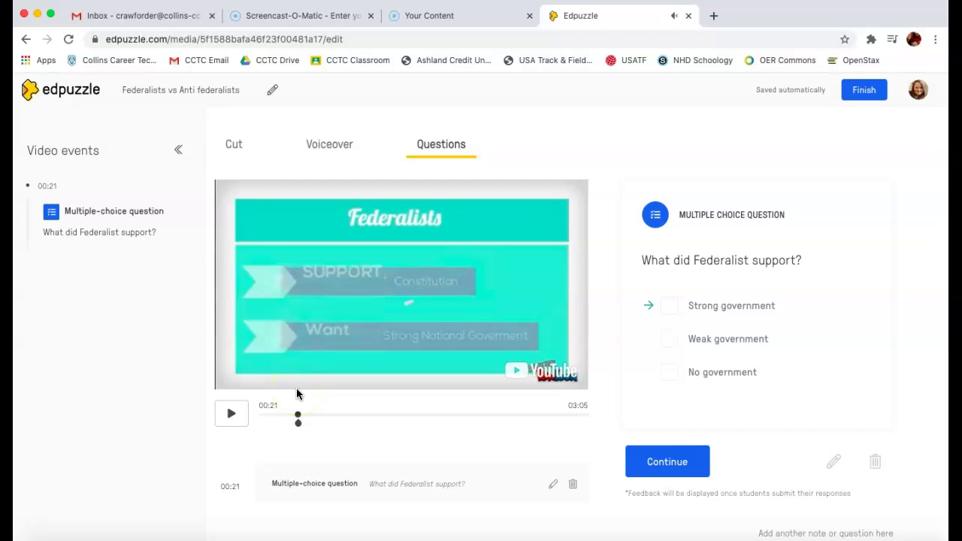
pyautogui.moveTo(298, 400)
pyautogui.mouseDown()
pyautogui.moveTo(301, 423)
pyautogui.moveTo(314, 423)
pyautogui.moveTo(307, 429)
pyautogui.moveTo(339, 451)
pyautogui.mouseUp()
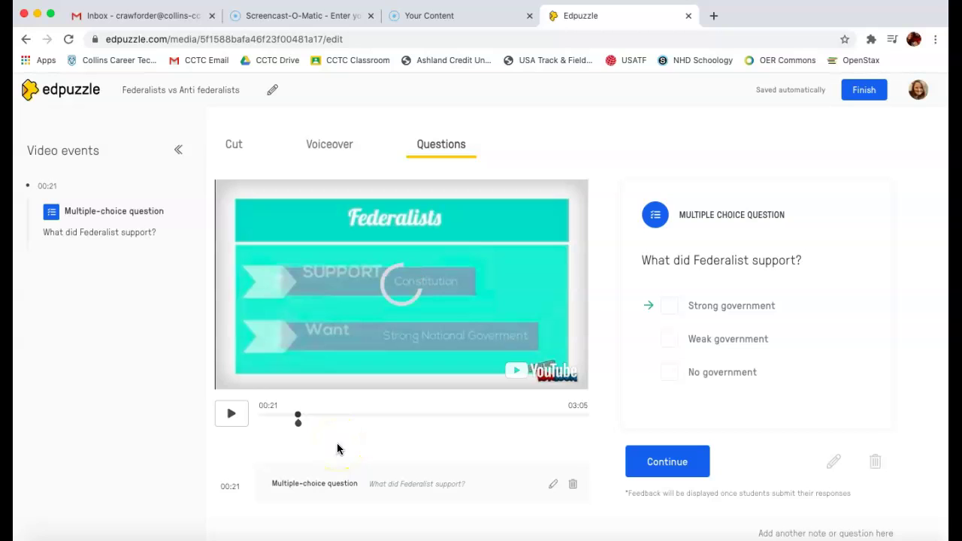
pyautogui.moveTo(675, 352); pyautogui.dragTo(514, 242)
pyautogui.moveTo(669, 435); pyautogui.dragTo(674, 464)
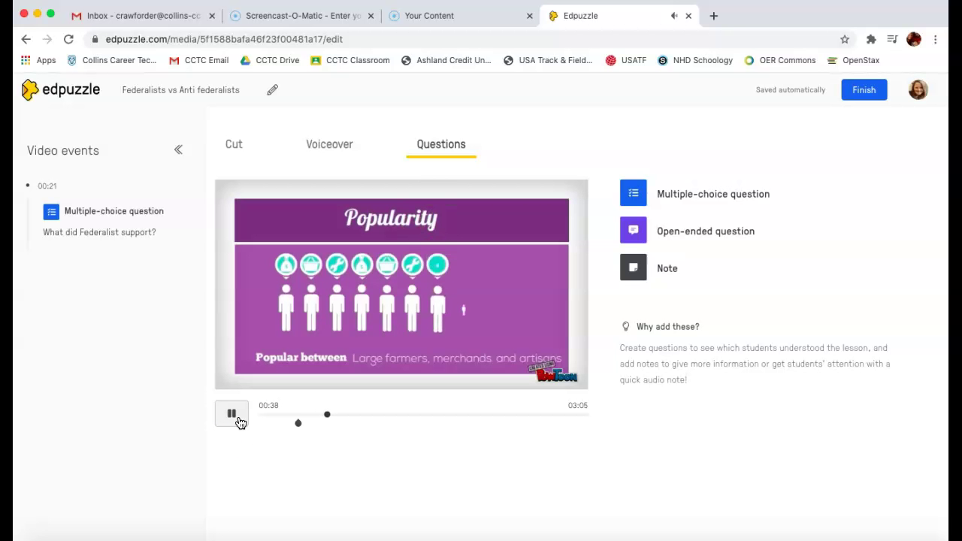
pyautogui.click(849, 105)
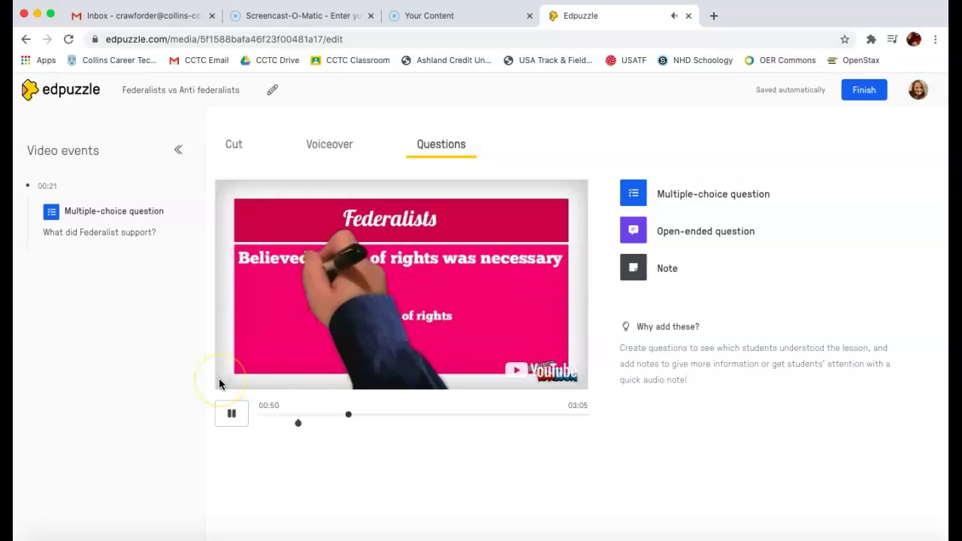
pyautogui.click(229, 418)
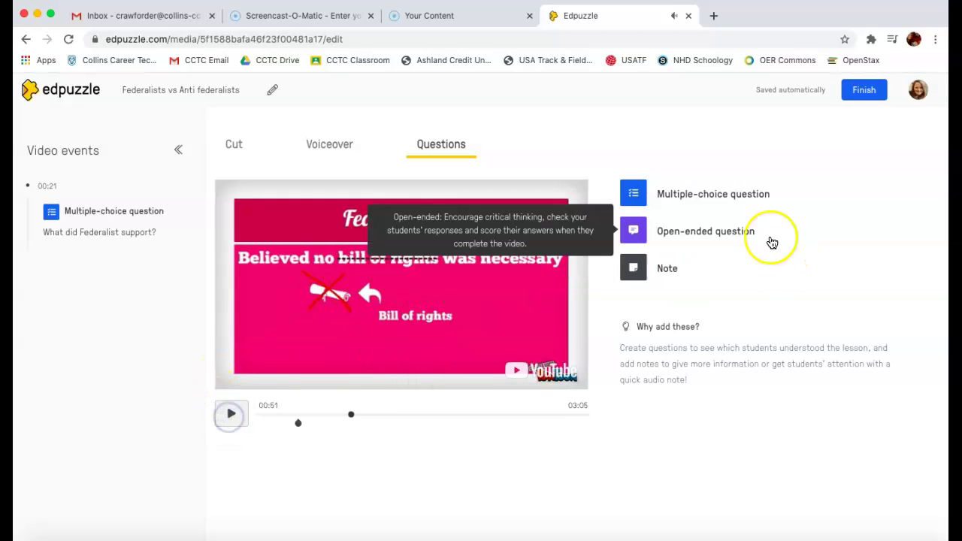
# - Add and save an open-ended question at 00:51 reading "Did Federalist think a Bill of Rights was necessary?"
pyautogui.click(732, 235)
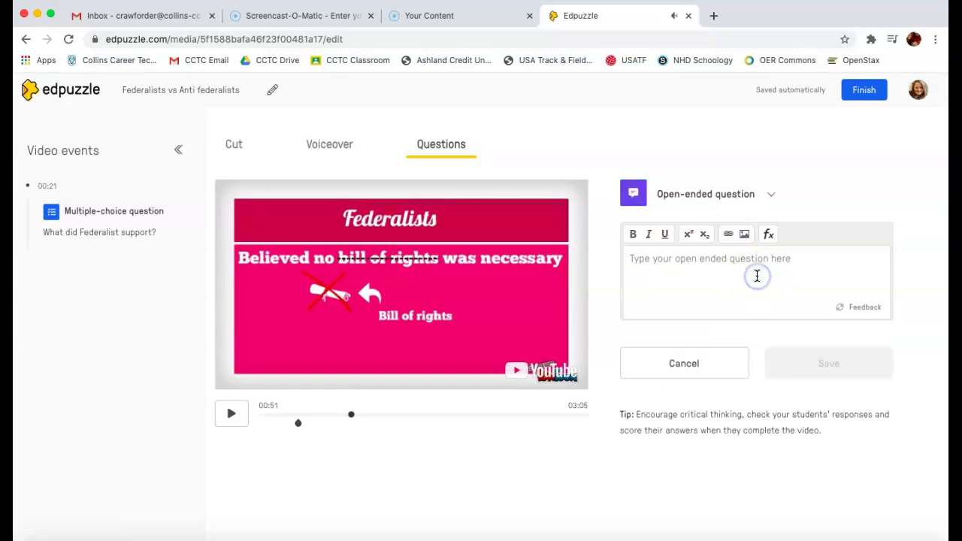
pyautogui.write('Did')
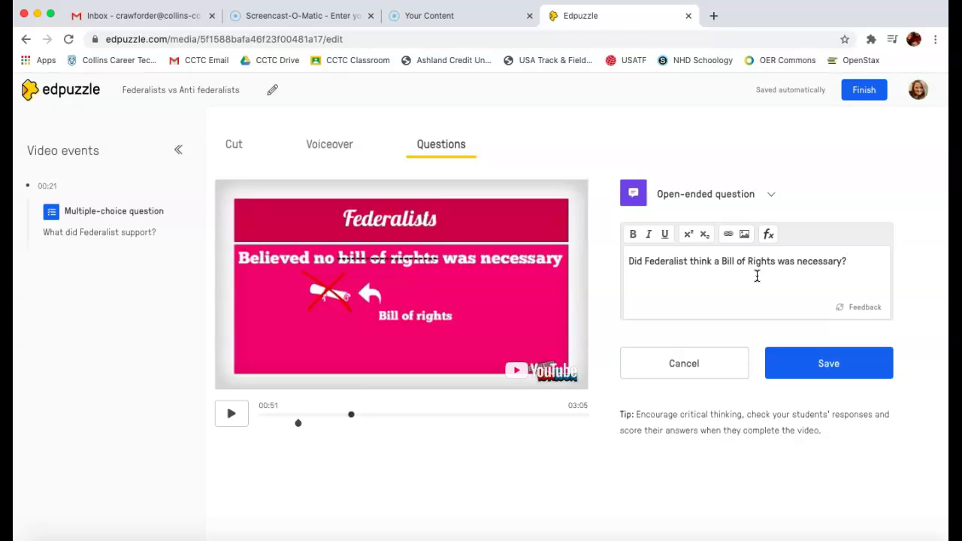
pyautogui.click(834, 360)
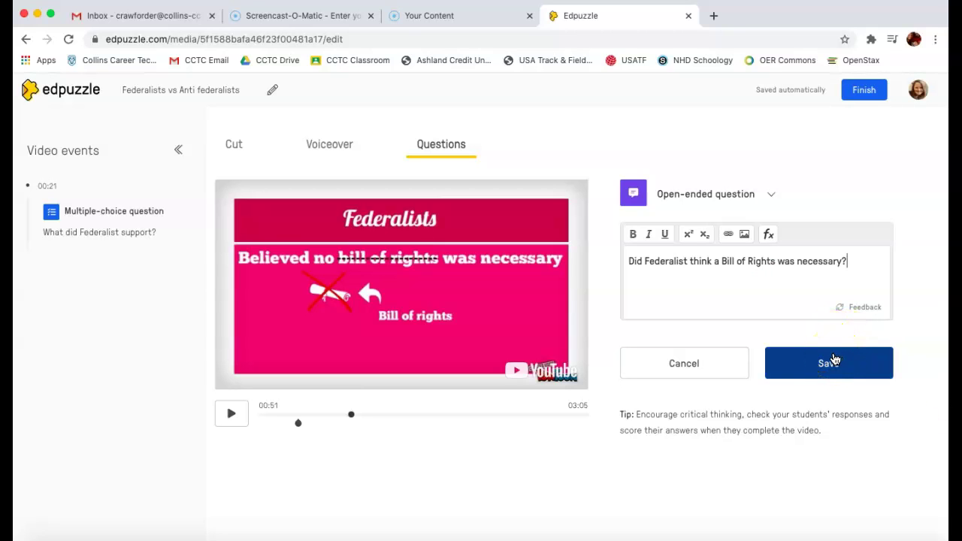
pyautogui.click(834, 360)
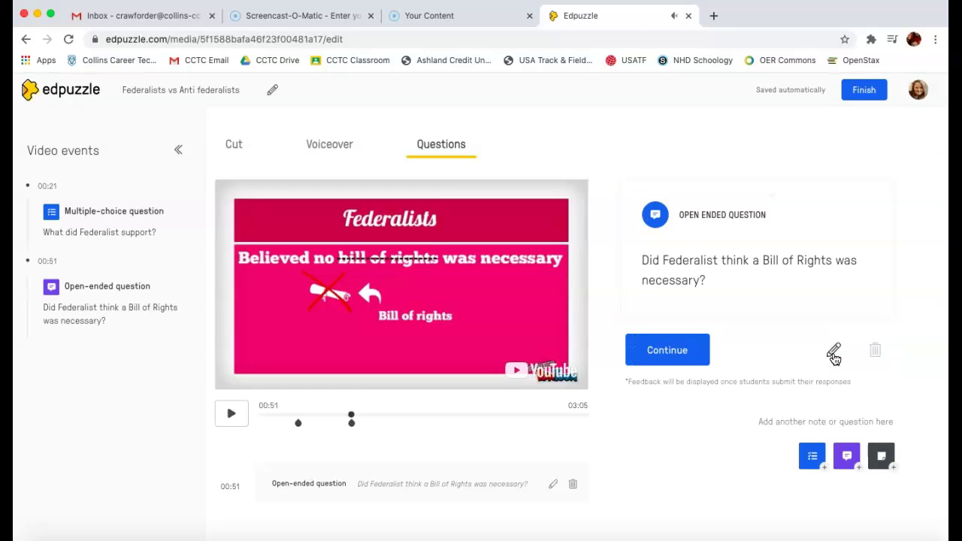
# - Continue past the open-ended question, finish editing the lesson and look over its page with the other video versions
pyautogui.click(682, 349)
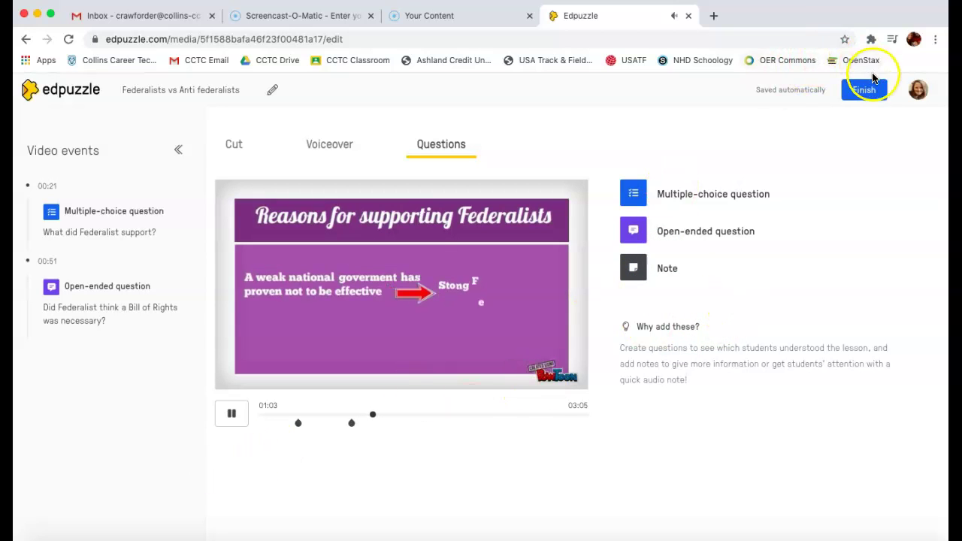
pyautogui.click(874, 99)
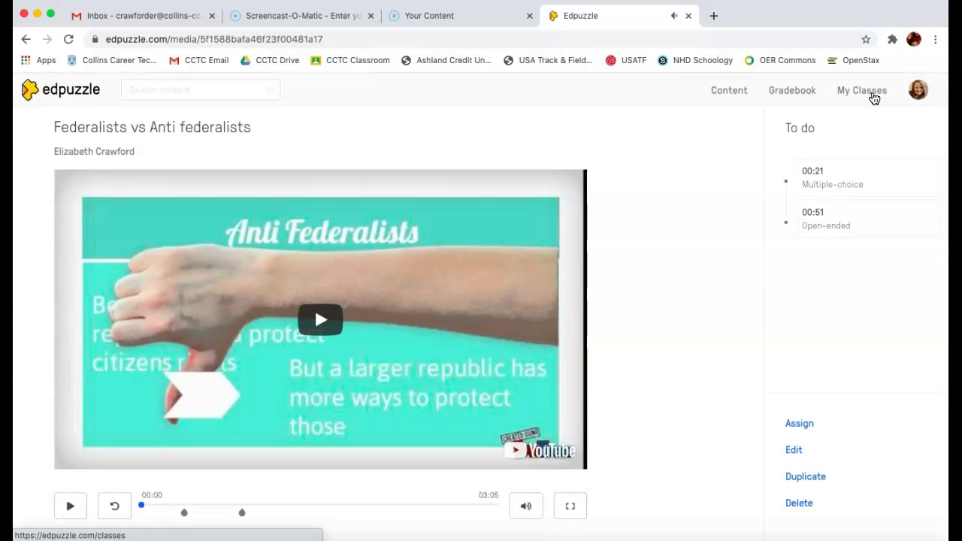
pyautogui.scroll(-3, 629, 302)
pyautogui.scroll(-3, 629, 302)
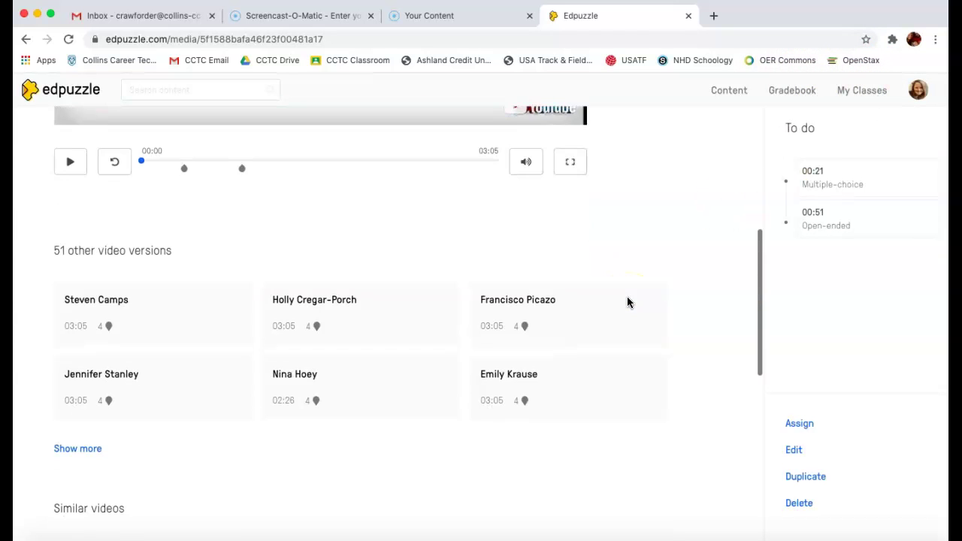
pyautogui.scroll(-3, 630, 302)
pyautogui.scroll(10, 629, 302)
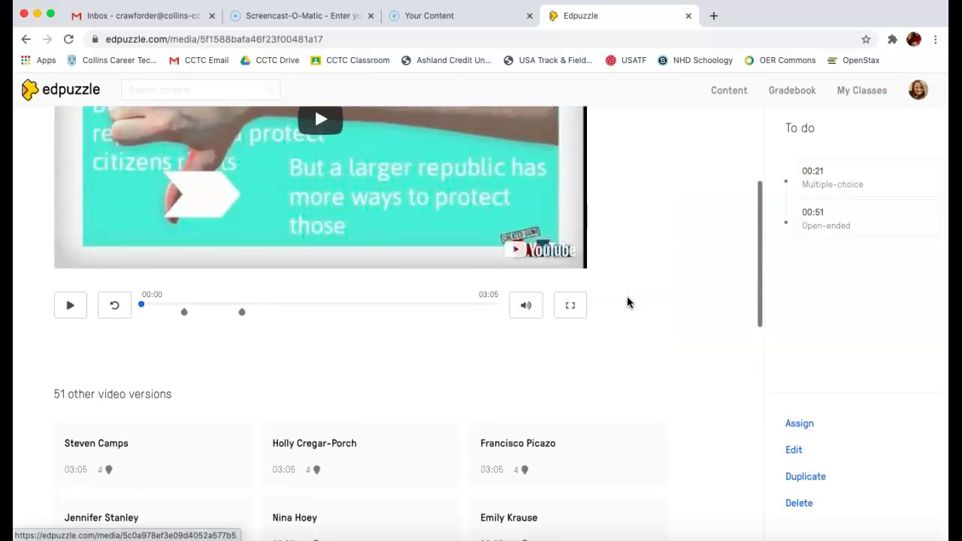
pyautogui.scroll(-1, 629, 302)
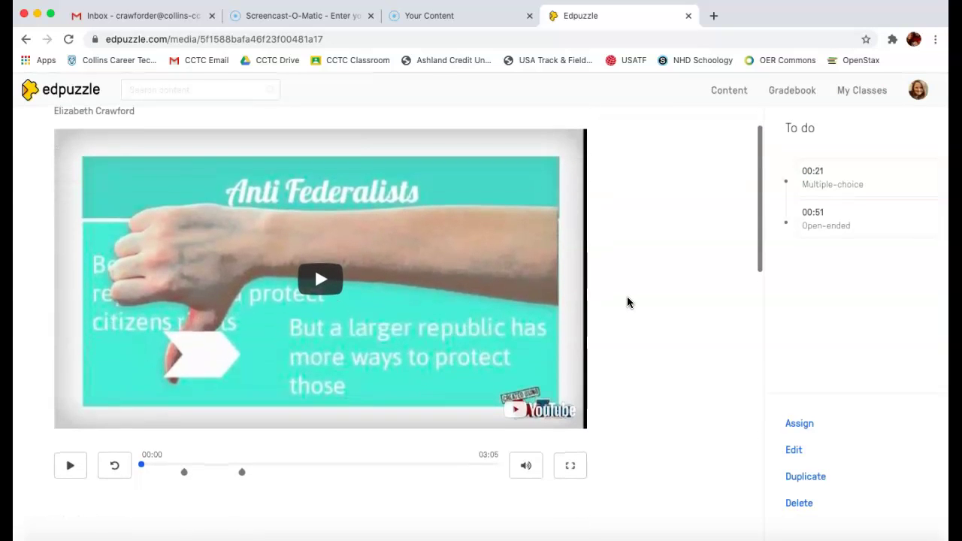
# - Preview the lesson up to the multiple-choice question, submit "Strong government" as the answer and continue the video
pyautogui.click(83, 476)
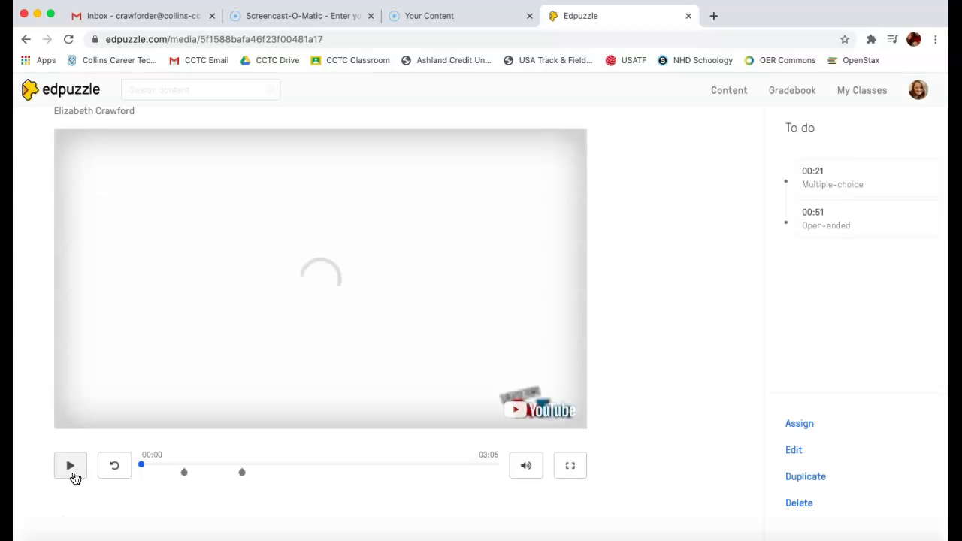
pyautogui.click(71, 466)
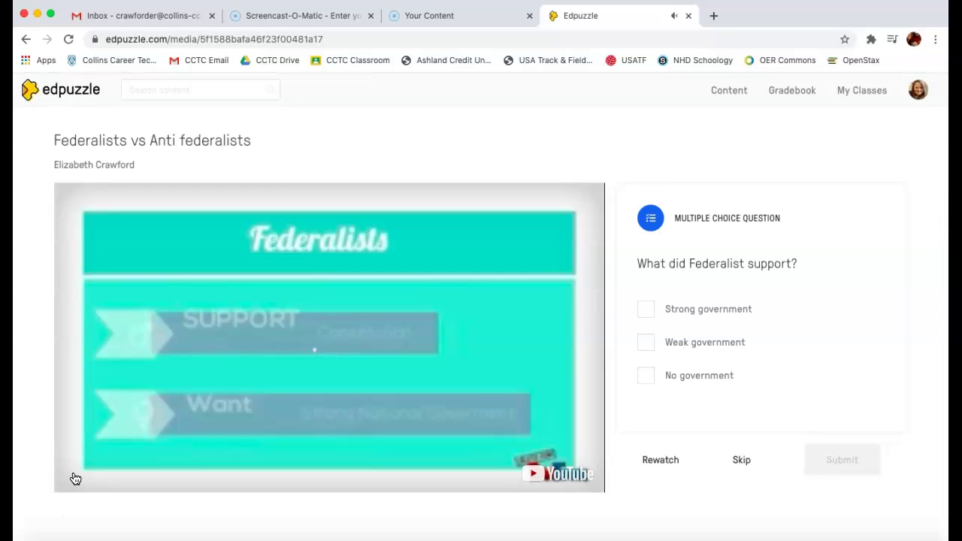
pyautogui.click(681, 348)
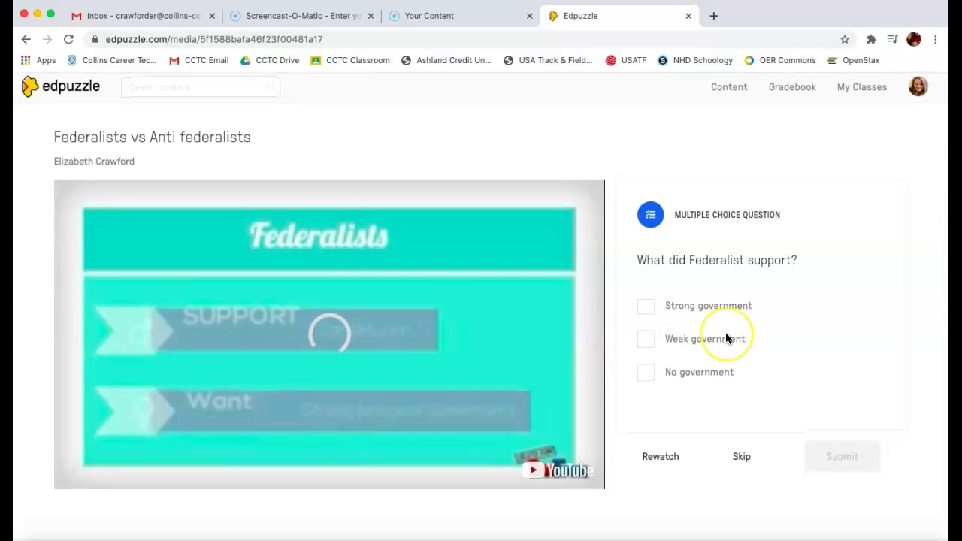
pyautogui.click(648, 308)
pyautogui.click(846, 459)
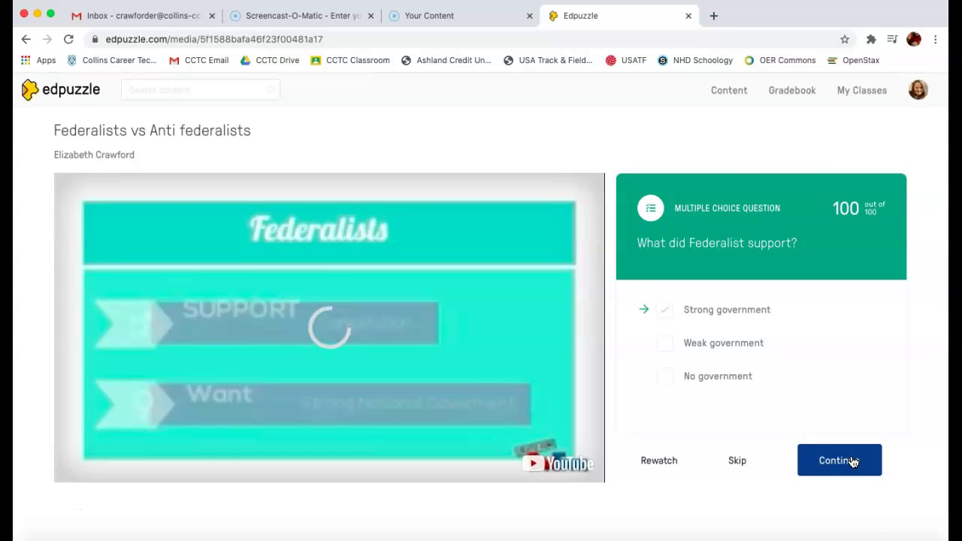
pyautogui.click(854, 461)
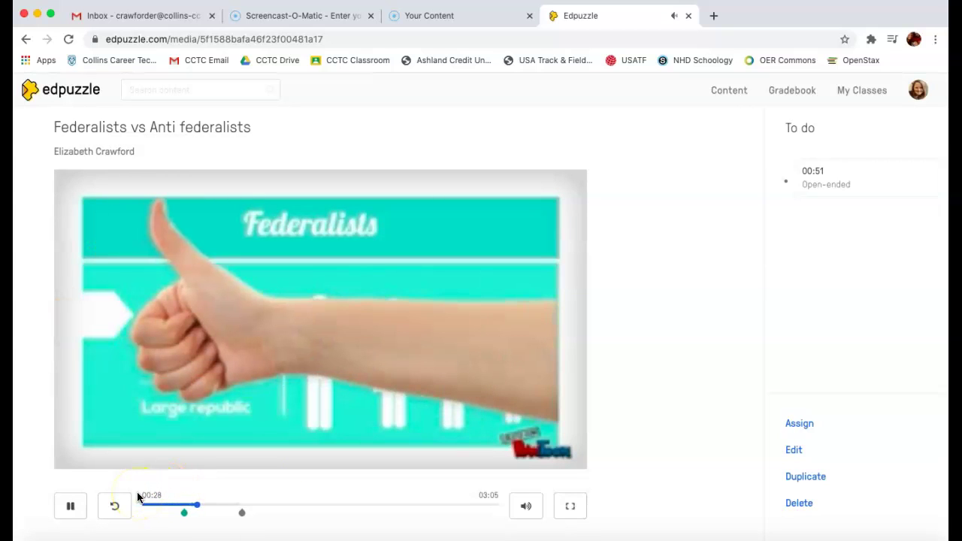
# - Pause the lesson preview at 00:34
pyautogui.click(70, 505)
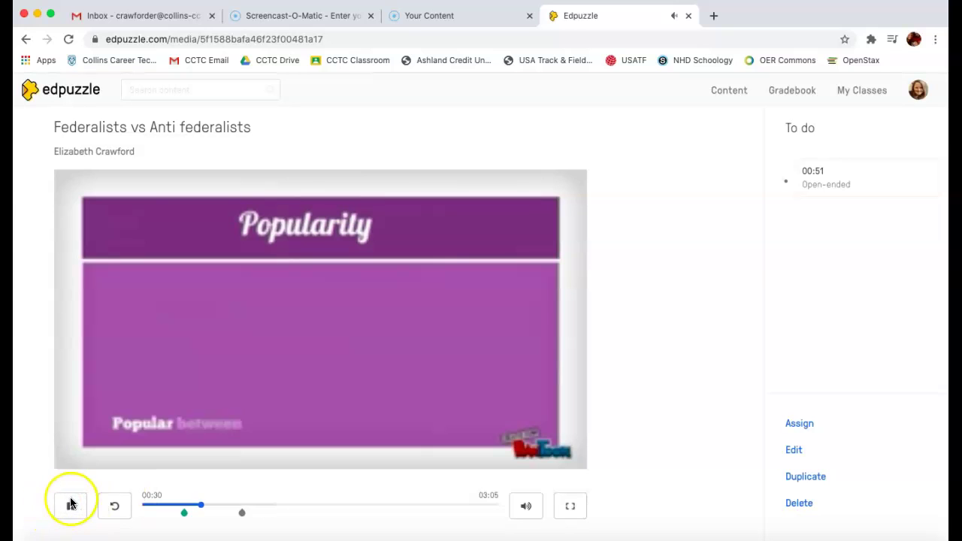
pyautogui.scroll(-5, 613, 458)
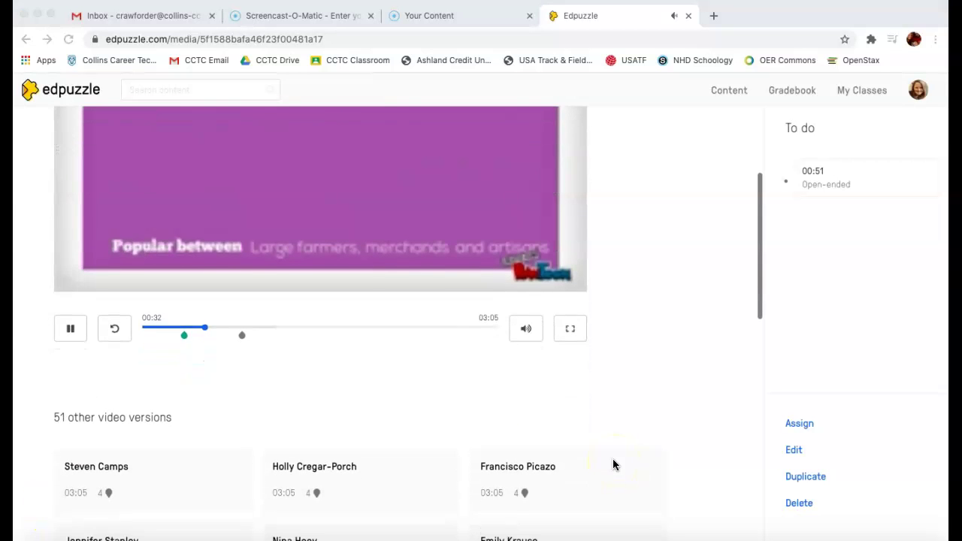
pyautogui.click(70, 329)
pyautogui.scroll(3, 72, 323)
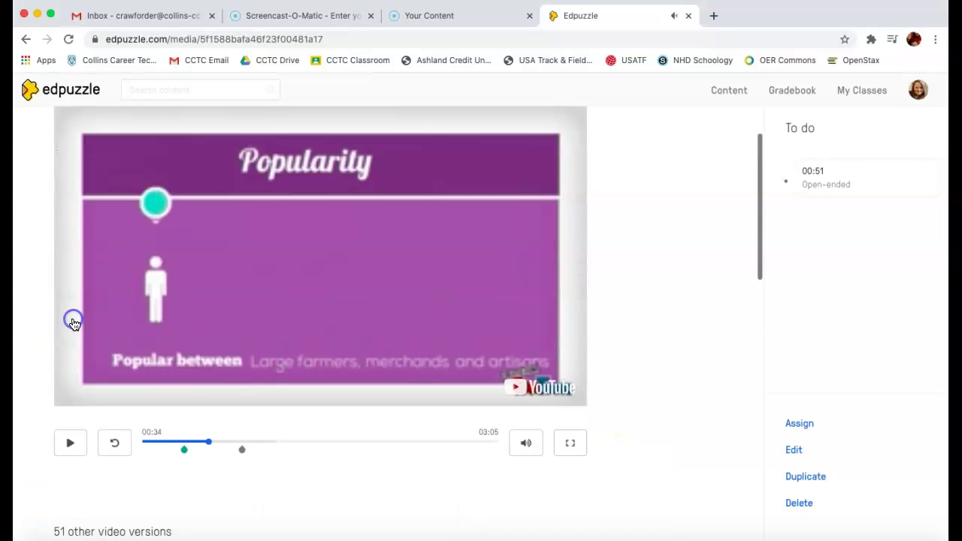
# - Start assigning the lesson and select the Government class with all its students
pyautogui.click(801, 423)
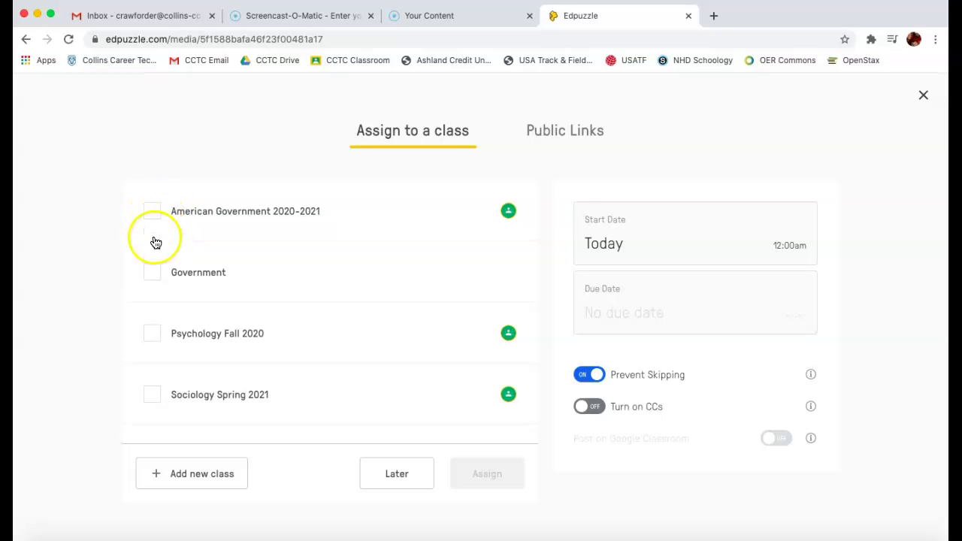
pyautogui.click(152, 272)
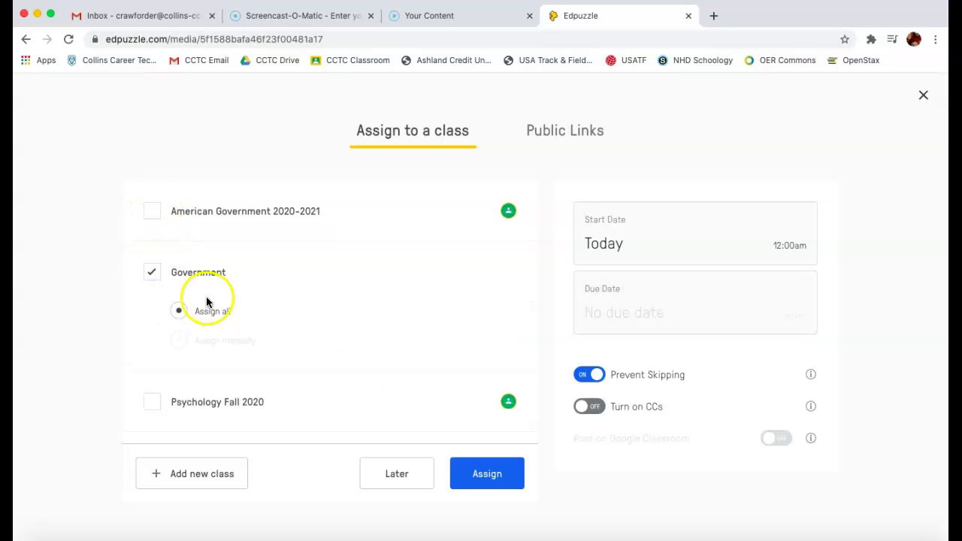
pyautogui.scroll(-2, 414, 414)
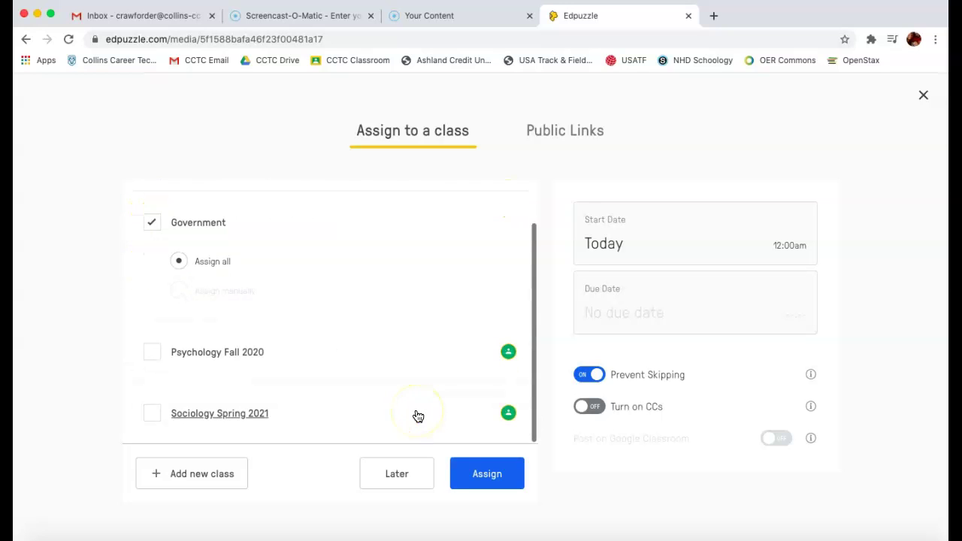
# - Look at the calendars for the assignment's start date and due date
pyautogui.click(704, 250)
pyautogui.click(451, 473)
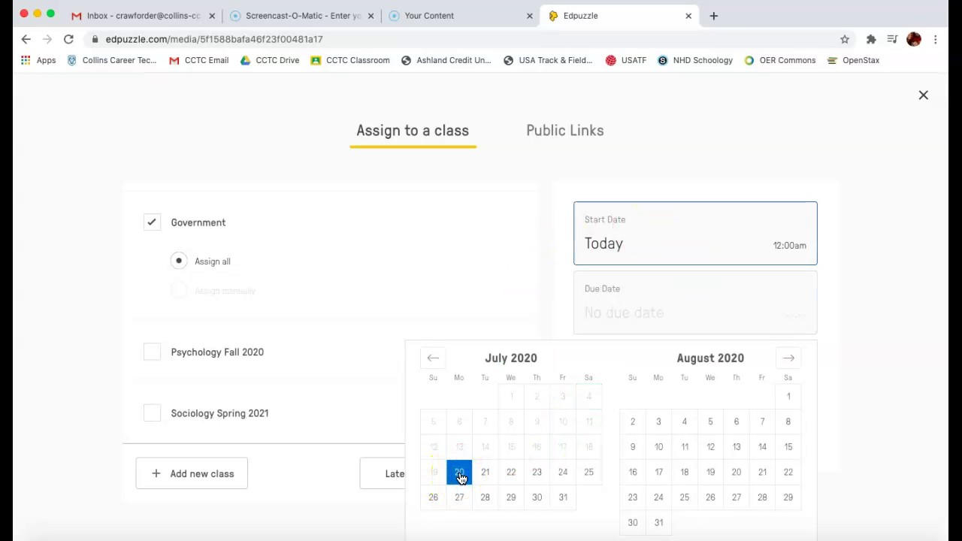
pyautogui.click(870, 366)
pyautogui.click(654, 299)
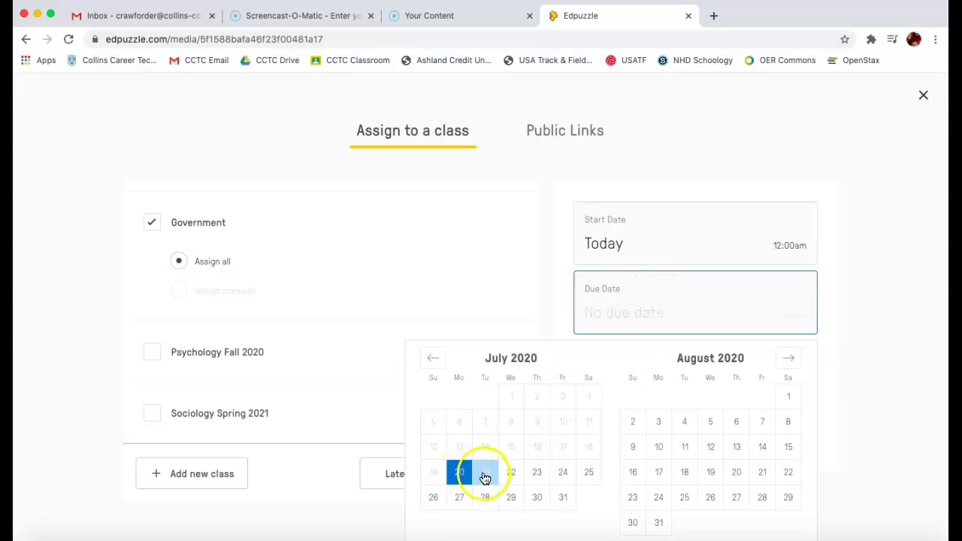
pyautogui.click(485, 473)
pyautogui.click(871, 340)
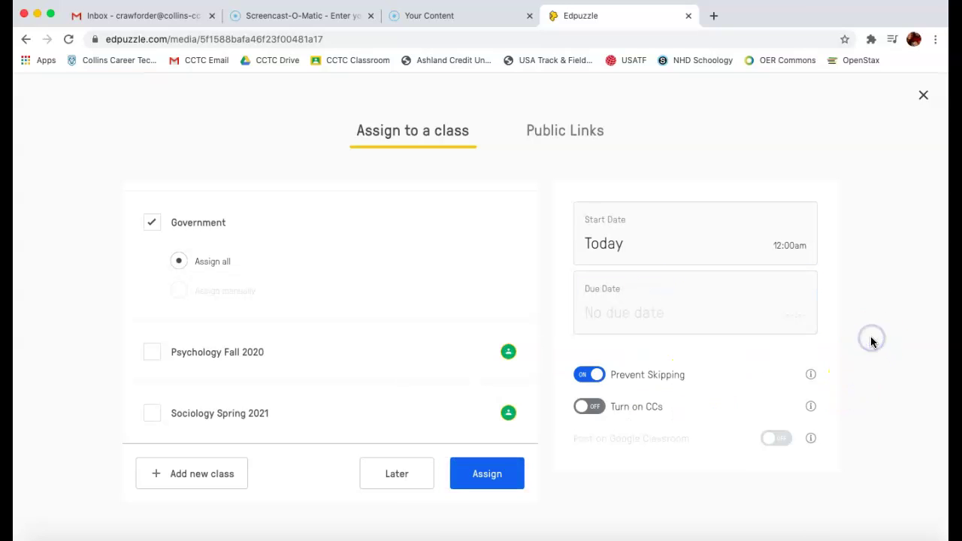
# - Turn on closed captions and assign the lesson to the Government class
pyautogui.click(586, 410)
pyautogui.click(482, 485)
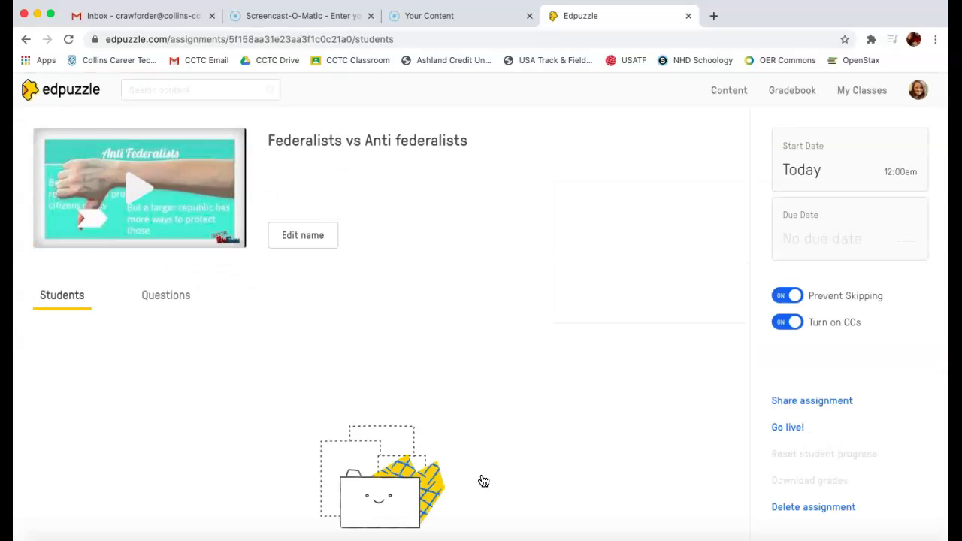
# - Look over the new assignment's student overview, then head back to the Edpuzzle home page
pyautogui.click(406, 355)
pyautogui.scroll(-4, 132, 394)
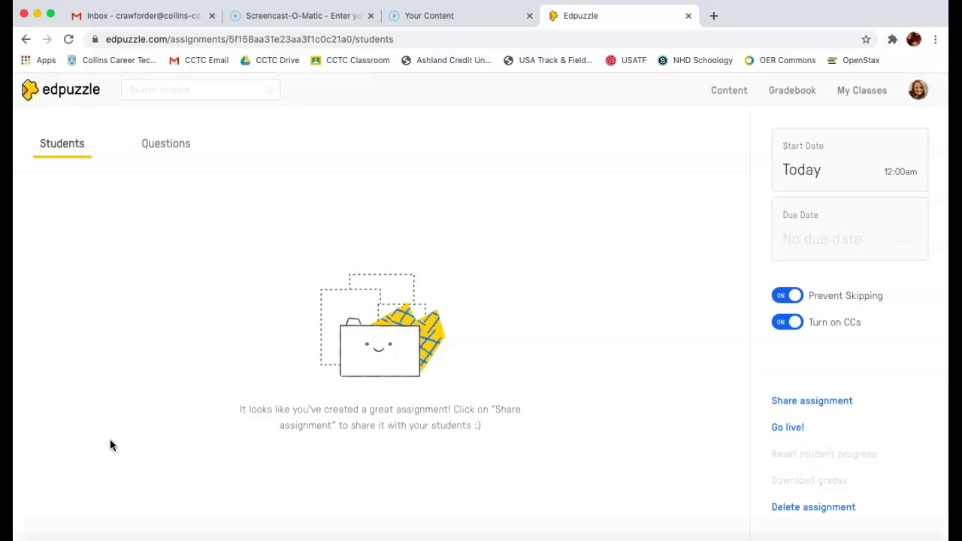
pyautogui.scroll(3, 110, 446)
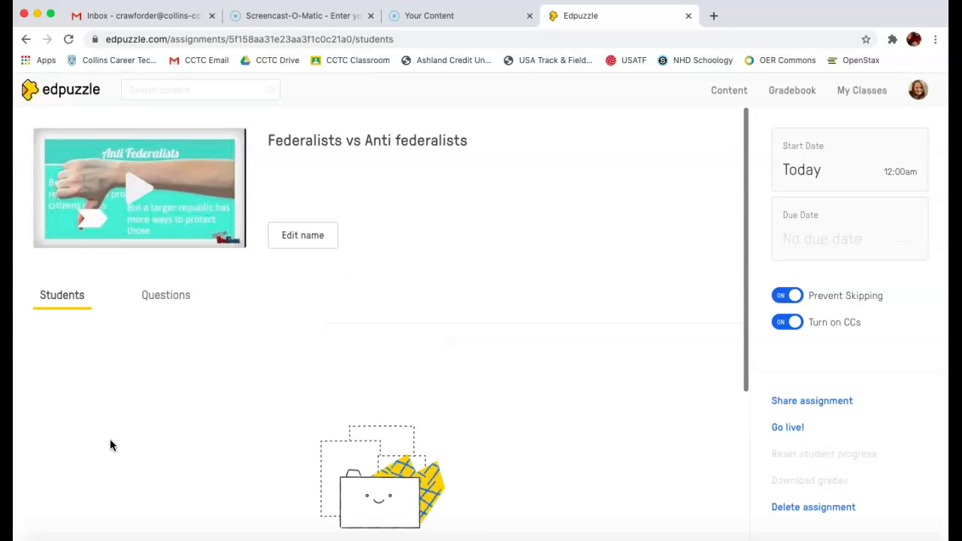
pyautogui.click(83, 90)
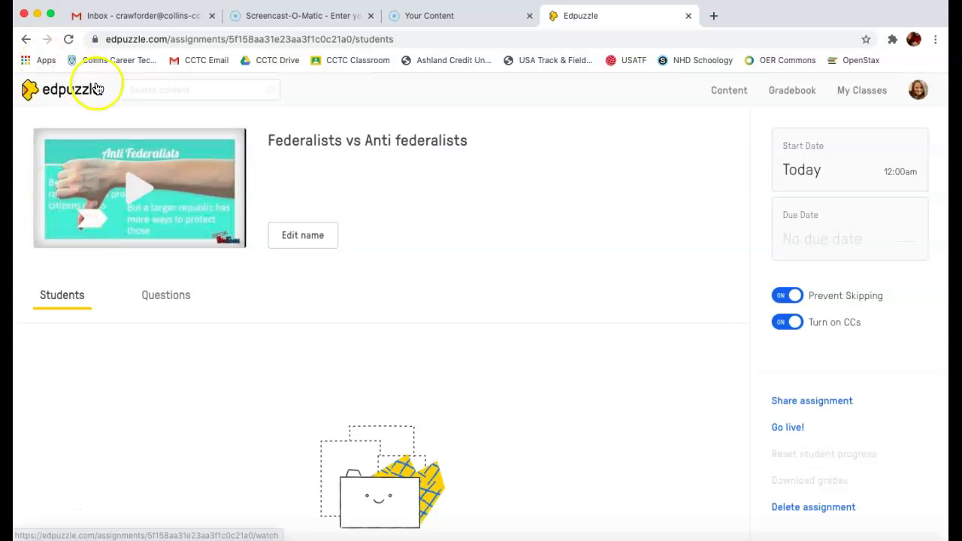